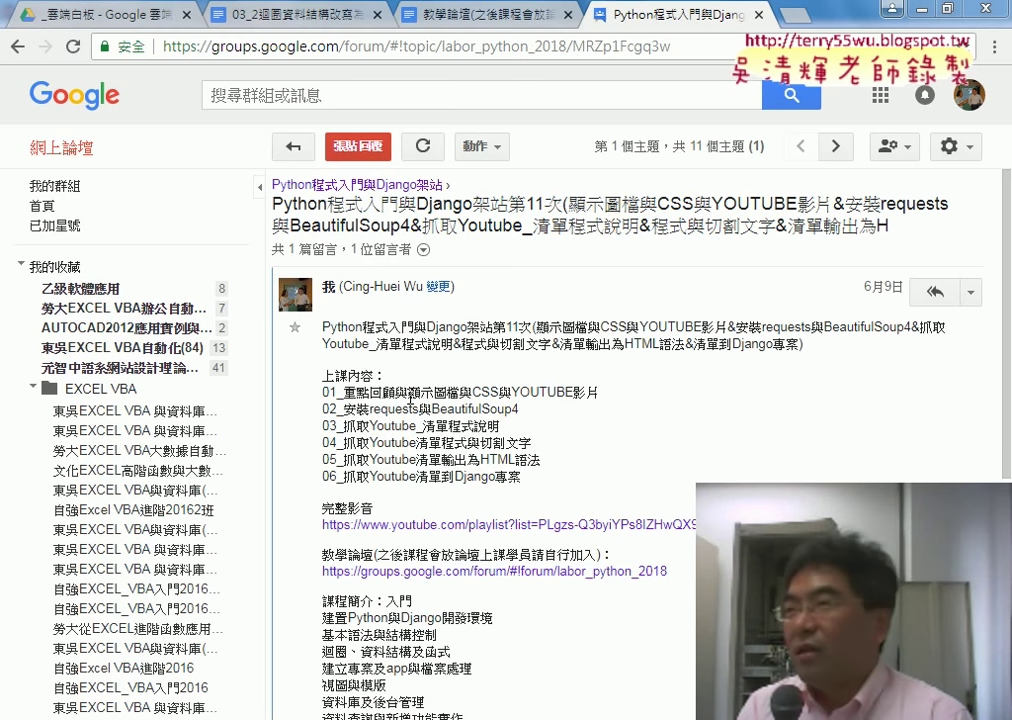
Highlight CSS and HTML語法 in the forum lesson outline, then return to youtube01.py in Eclipse
double_click(412, 396)
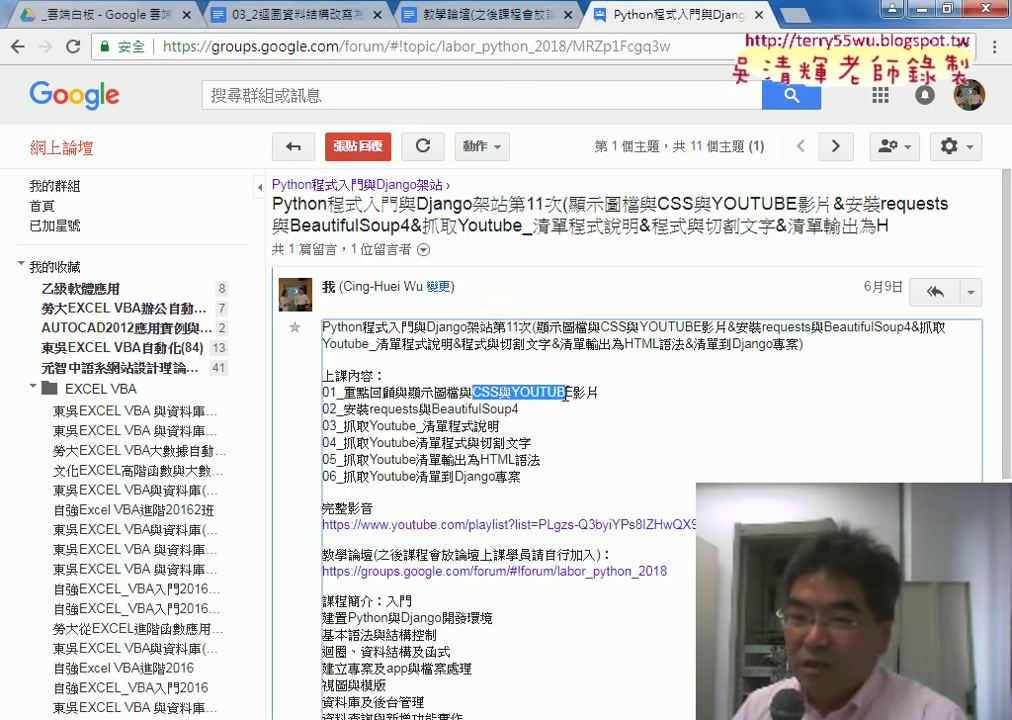
click(413, 393)
drag(472, 393, 600, 396)
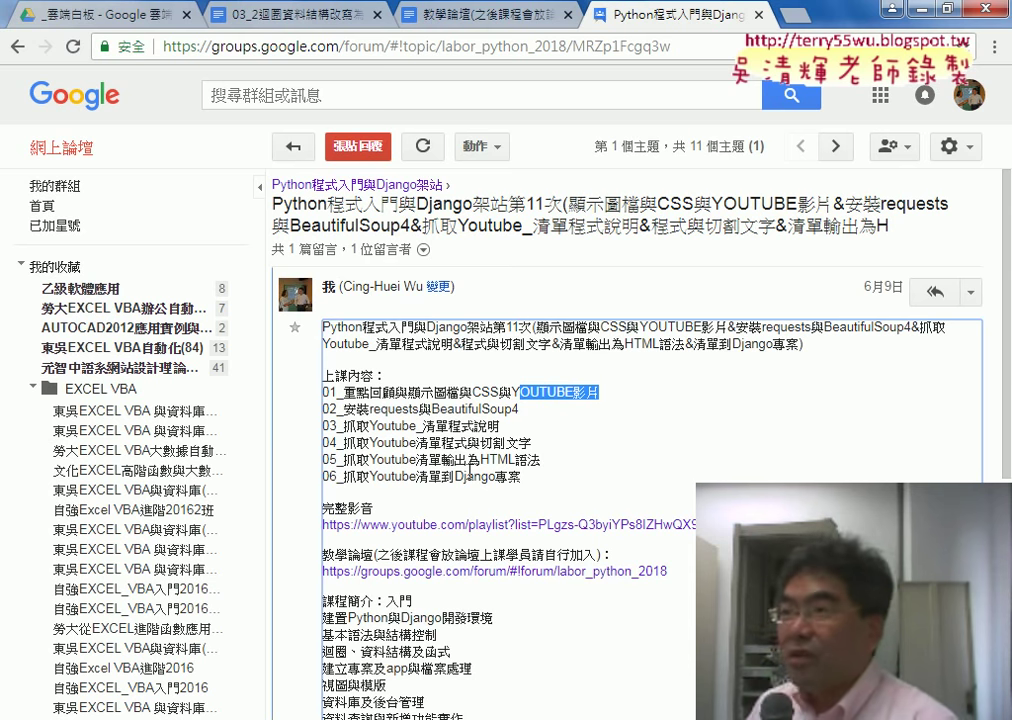
drag(481, 459, 540, 459)
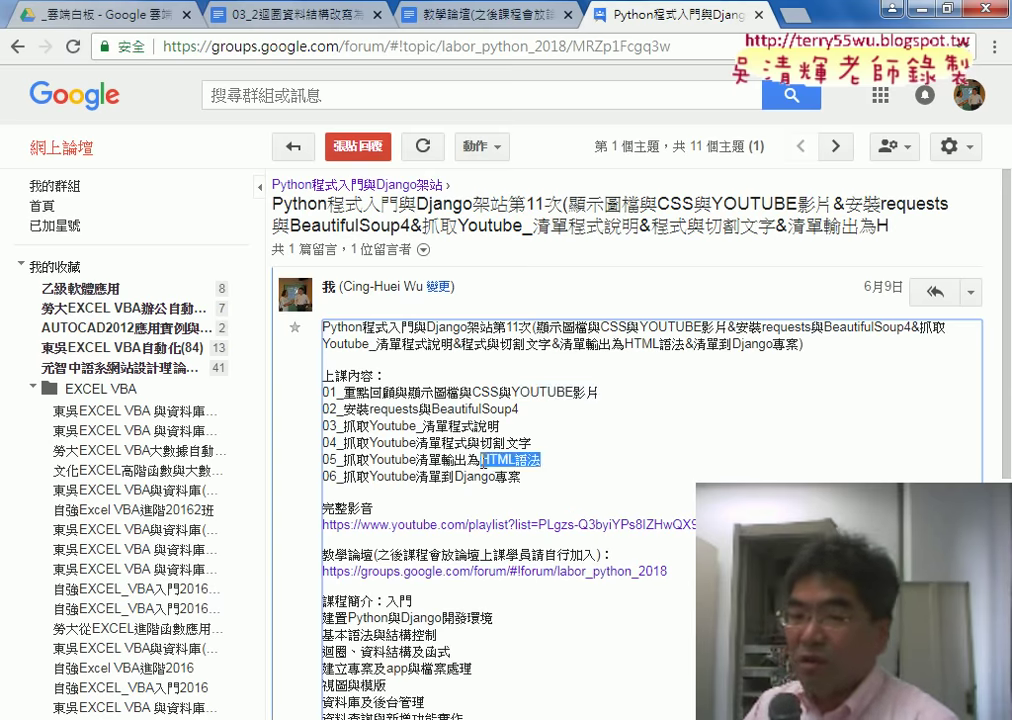
key(alt+Tab)
click(331, 308)
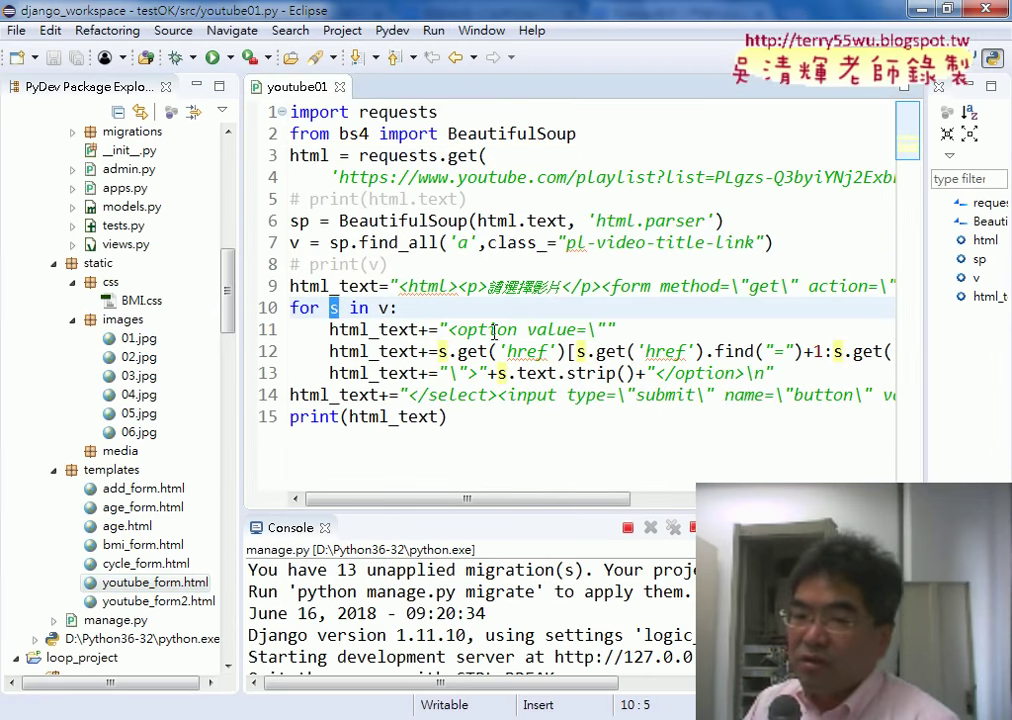
Run the logic_project project as a PyDev Django server
mouse_move(241, 266)
mouse_down()
mouse_move(174, 262)
mouse_move(247, 280)
mouse_up()
scroll(120, 400, down, 8)
click(82, 188)
right_click(100, 188)
mouse_move(169, 472)
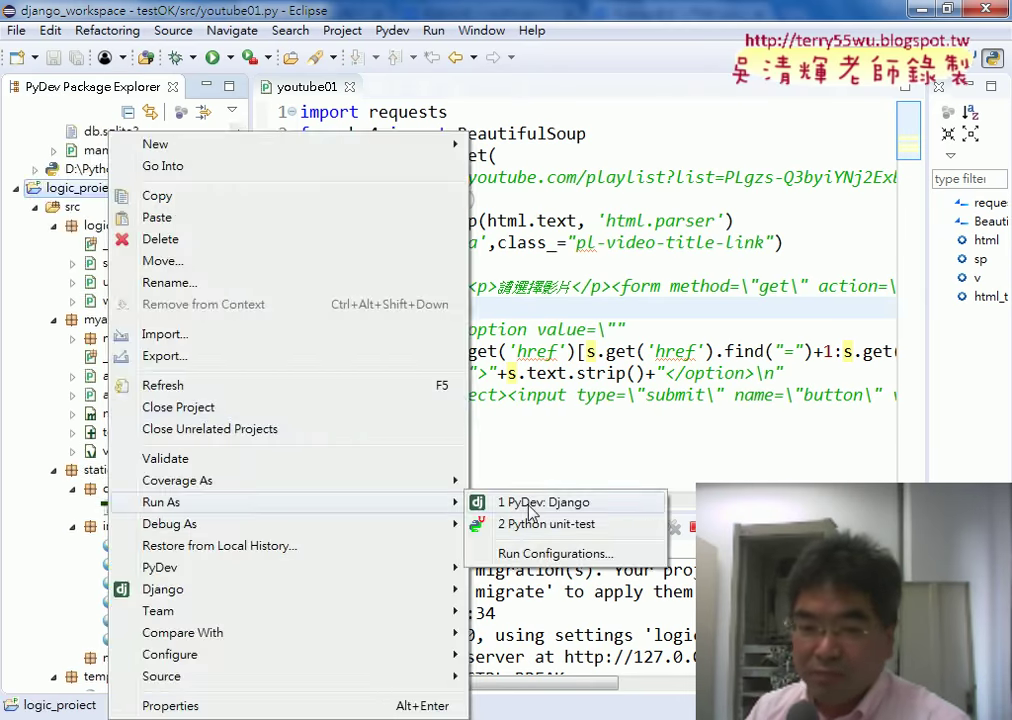
click(553, 497)
Select the youtube_form/ route pattern in urls.py, then start a new browser tab
scroll(237, 294, down, 1)
double_click(120, 188)
scroll(550, 220, down, 9)
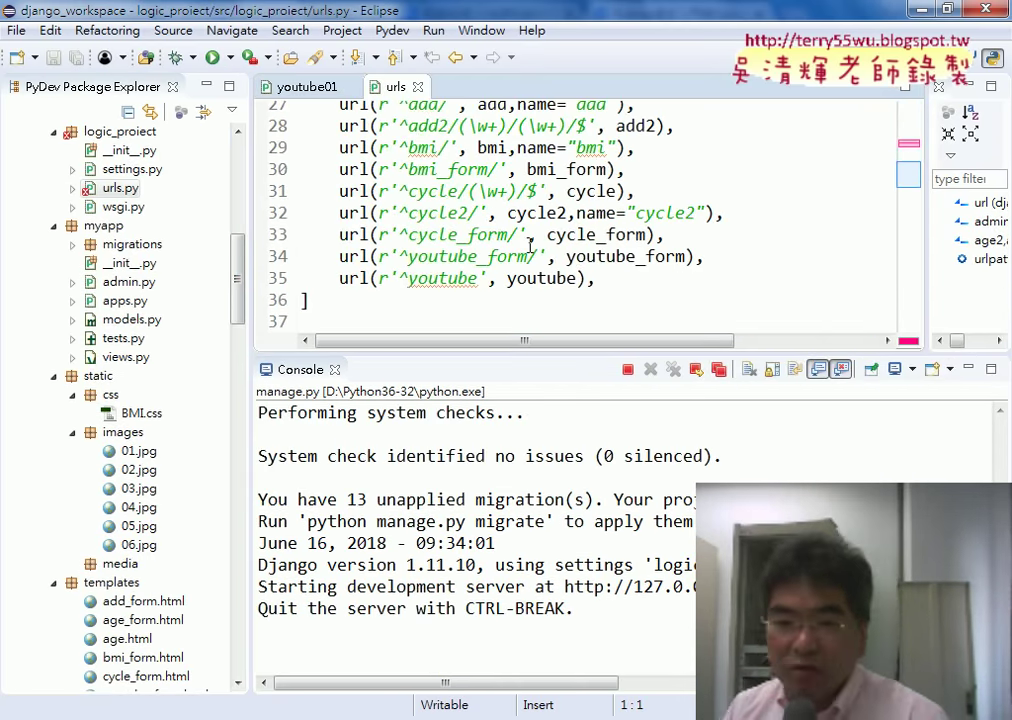
drag(537, 256, 409, 257)
key(alt+Tab)
key(ctrl+t)
Load 127.0.0.1:8000/youtube_form/ in the browser, adding the trailing slash
text(127.0.0.1:8000/)
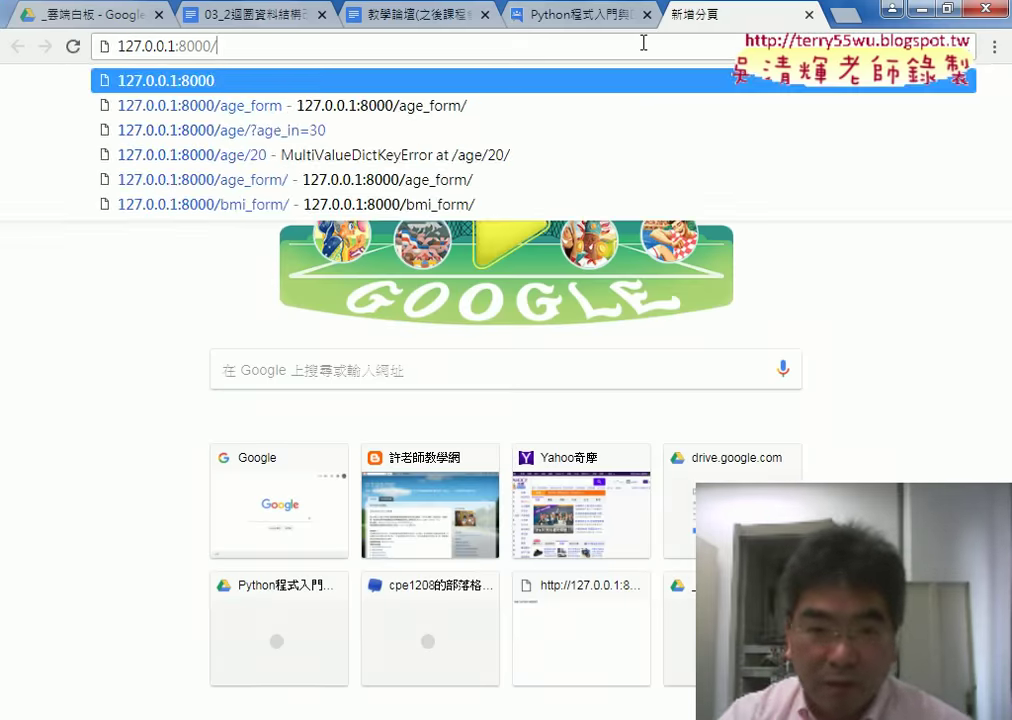
text(youtube_form)
key(Return)
click(334, 45)
text(/)
key(Return)
Annotate the address bar to stress the required trailing slash, then clear the marks
mouse_move(334, 45)
mouse_down()
mouse_move(309, 45)
mouse_move(312, 72)
mouse_up()
drag(370, 181, 318, 123)
drag(378, 102, 316, 80)
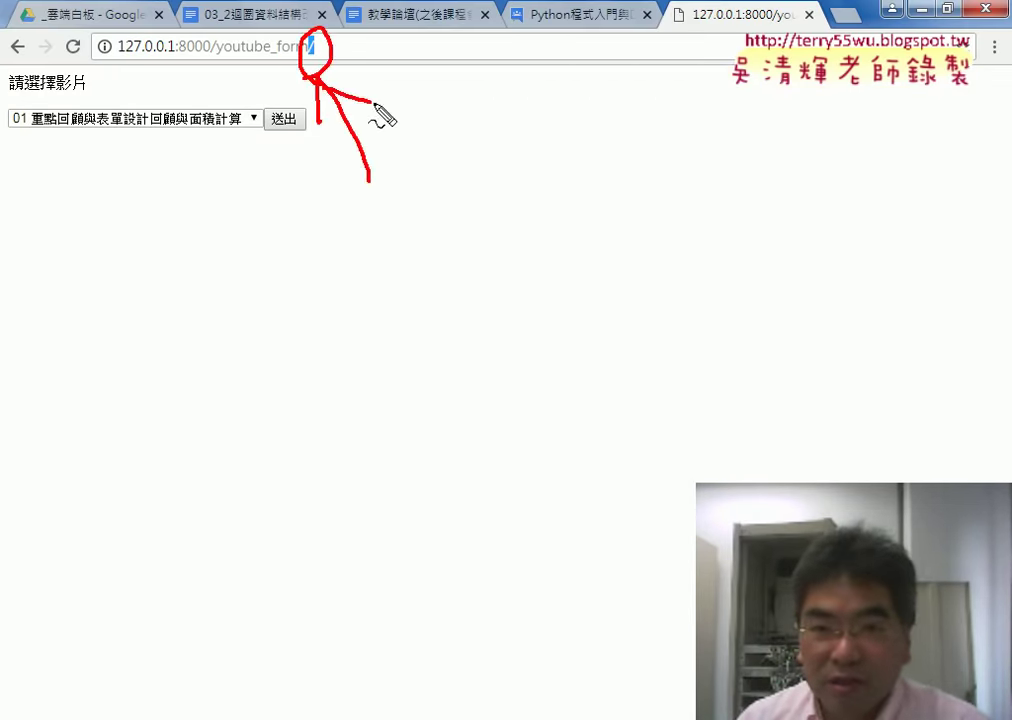
drag(462, 127, 436, 162)
mouse_move(447, 96)
mouse_down()
mouse_move(447, 210)
mouse_move(430, 188)
mouse_up()
key(Escape)
View the form page's HTML source and mark the opening html tag and first line
right_click(459, 129)
click(505, 328)
drag(388, 264, 322, 298)
drag(420, 267, 472, 269)
drag(425, 286, 465, 285)
Sketch how S= and S+= build the source string, then close the source and return to Eclipse
drag(36, 80, 466, 90)
drag(515, 165, 545, 232)
drag(485, 268, 590, 312)
drag(395, 336, 355, 382)
drag(412, 362, 508, 366)
drag(425, 400, 470, 408)
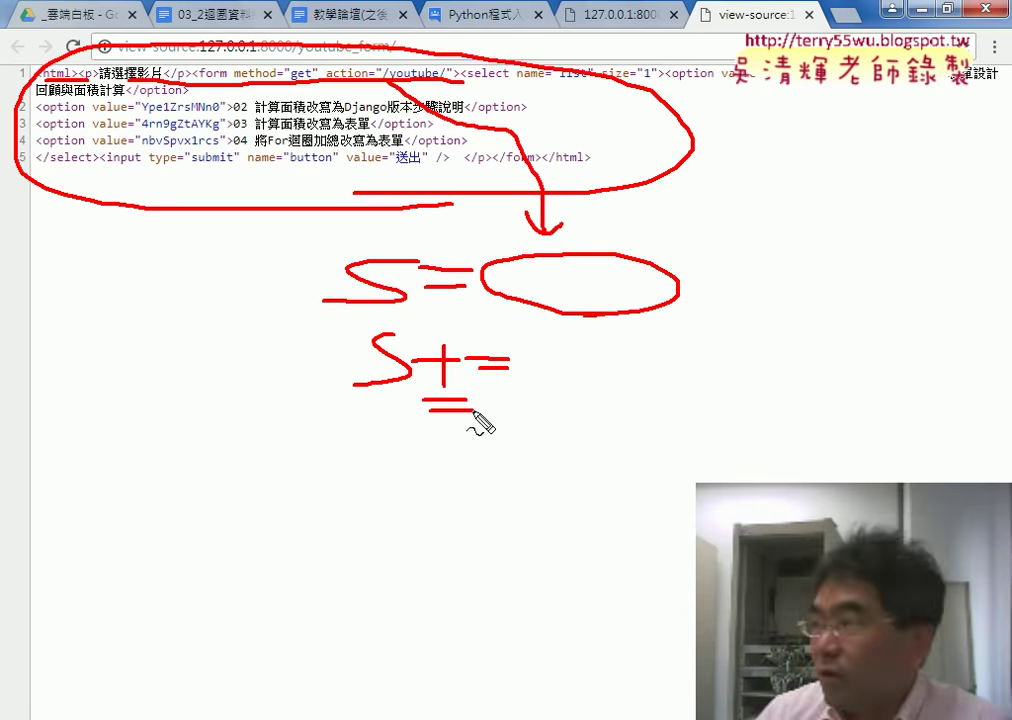
key(Escape)
key(ctrl+w)
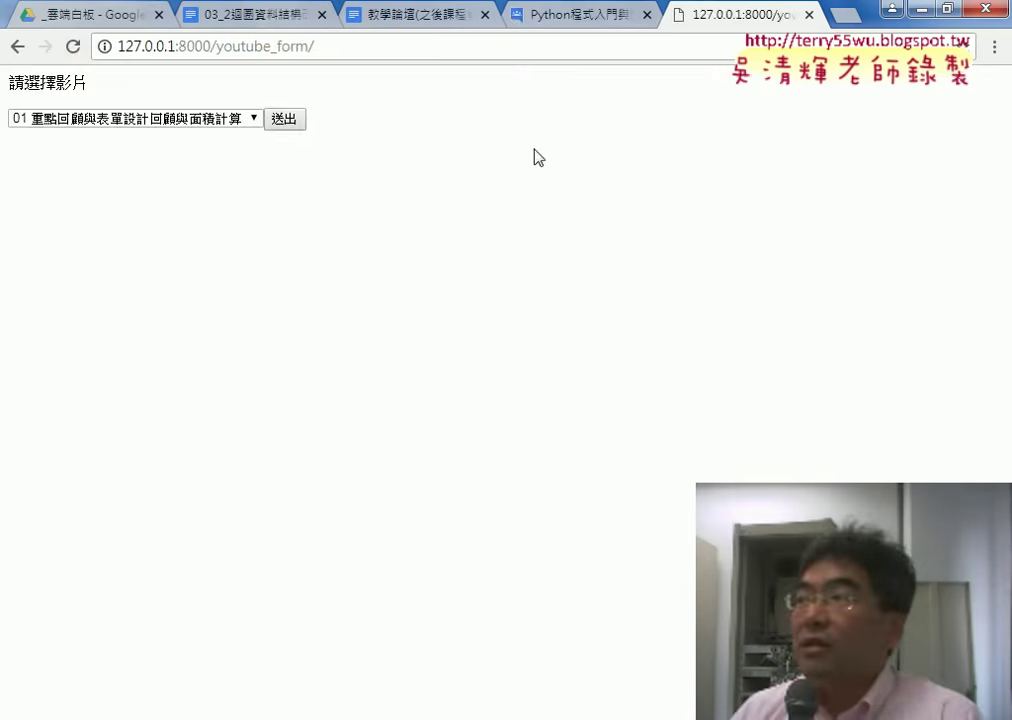
key(alt+Tab)
Run the youtube01 script and inspect its generated option list in the enlarged console
click(208, 87)
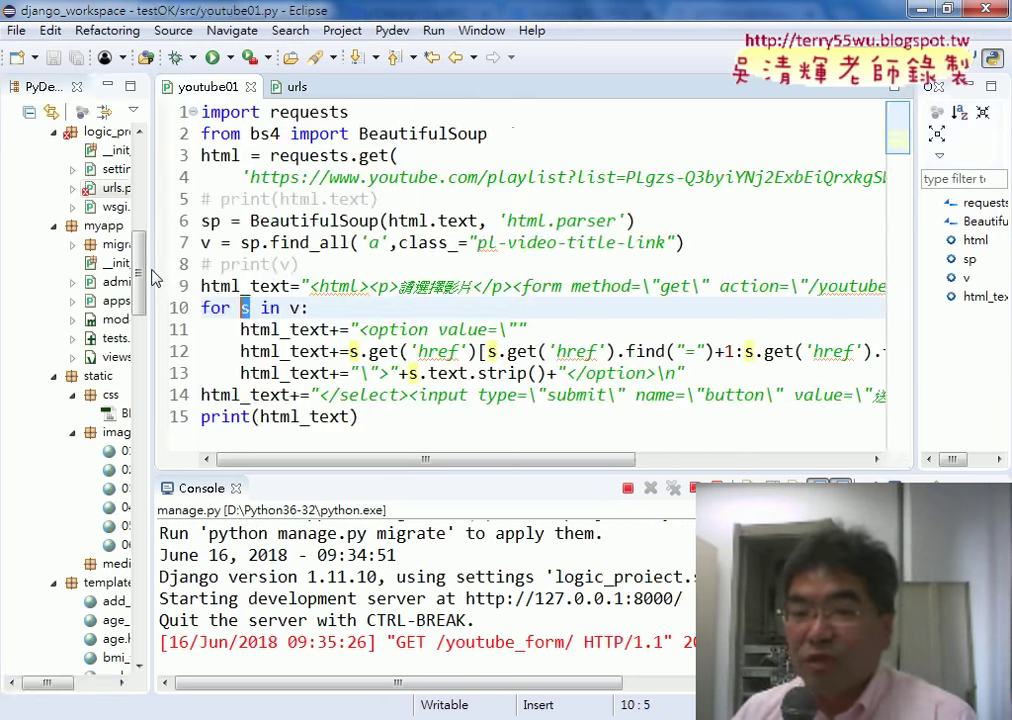
drag(152, 330, 300, 330)
click(533, 416)
key(ctrl+F11)
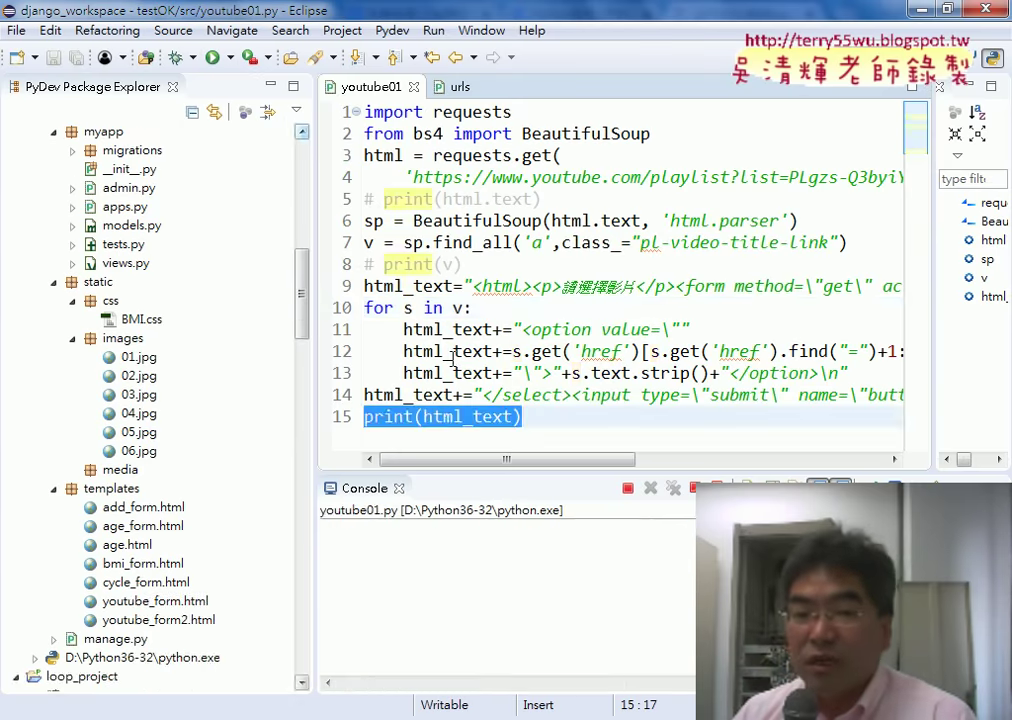
drag(540, 465, 540, 213)
drag(311, 318, 140, 268)
key(ctrl+a)
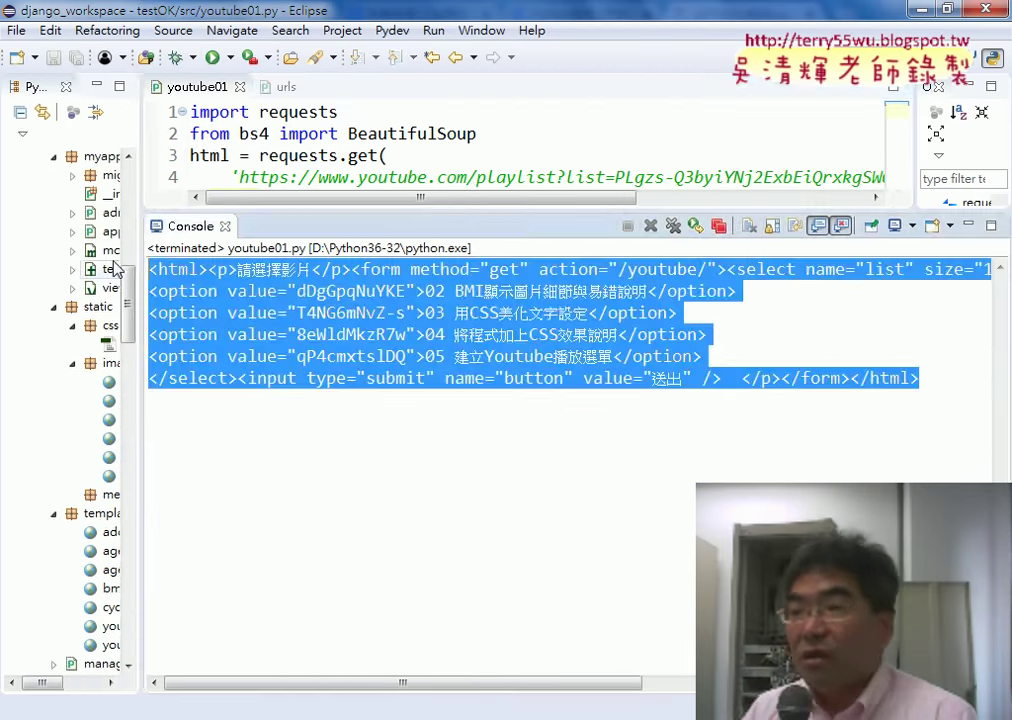
drag(140, 240, 317, 211)
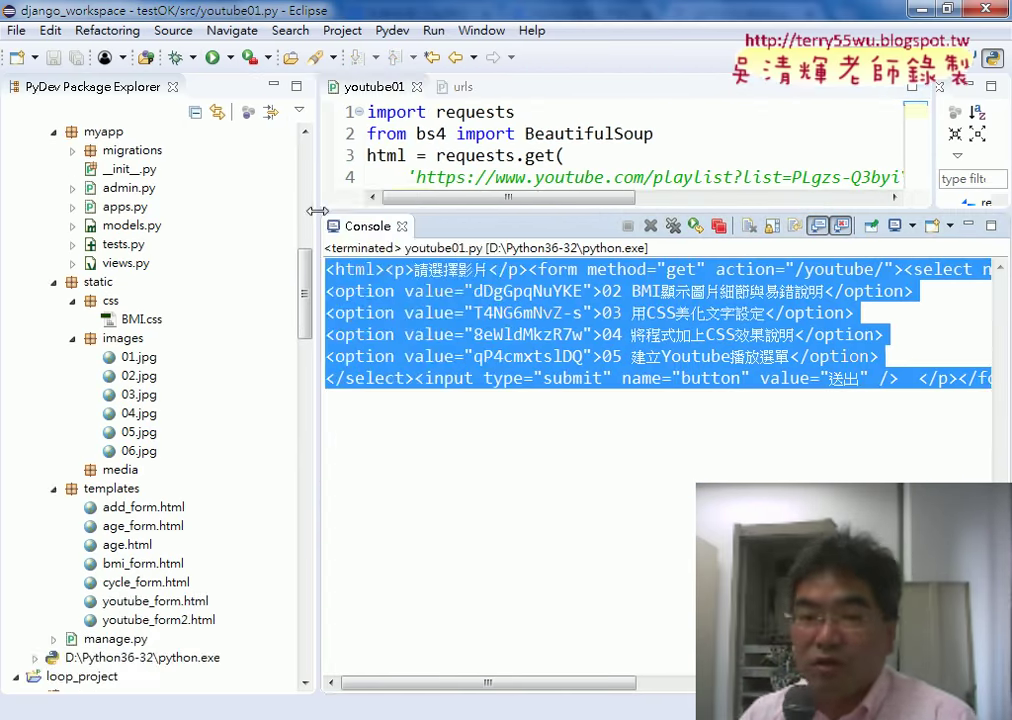
scroll(305, 270, up, 1)
Highlight html_text in views.py on lines 87 and 81, then switch to the browser's youtube_form page
key(ctrl+Page_Down)
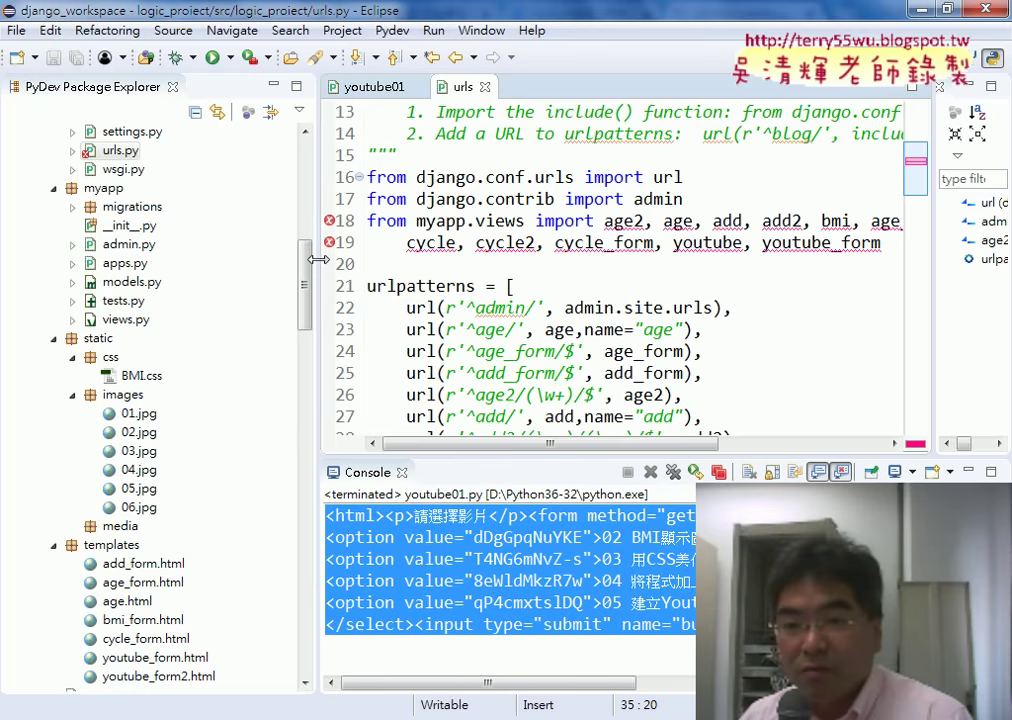
double_click(125, 319)
scroll(560, 270, down, 15)
scroll(560, 270, down, 5)
drag(590, 316, 477, 316)
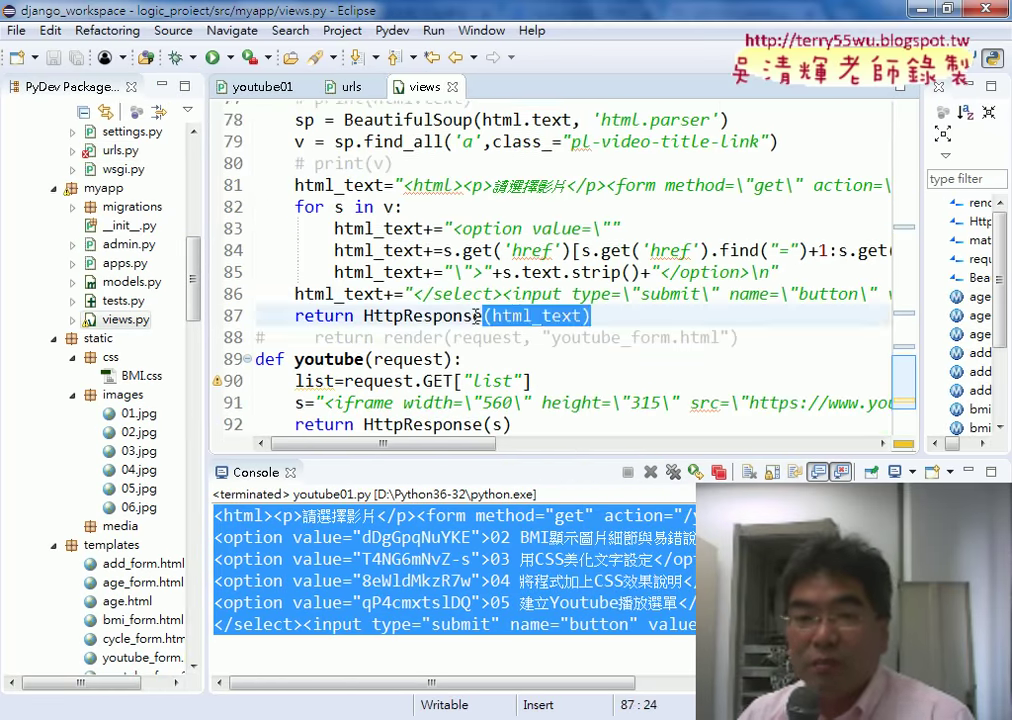
click(310, 316)
click(420, 316)
double_click(535, 316)
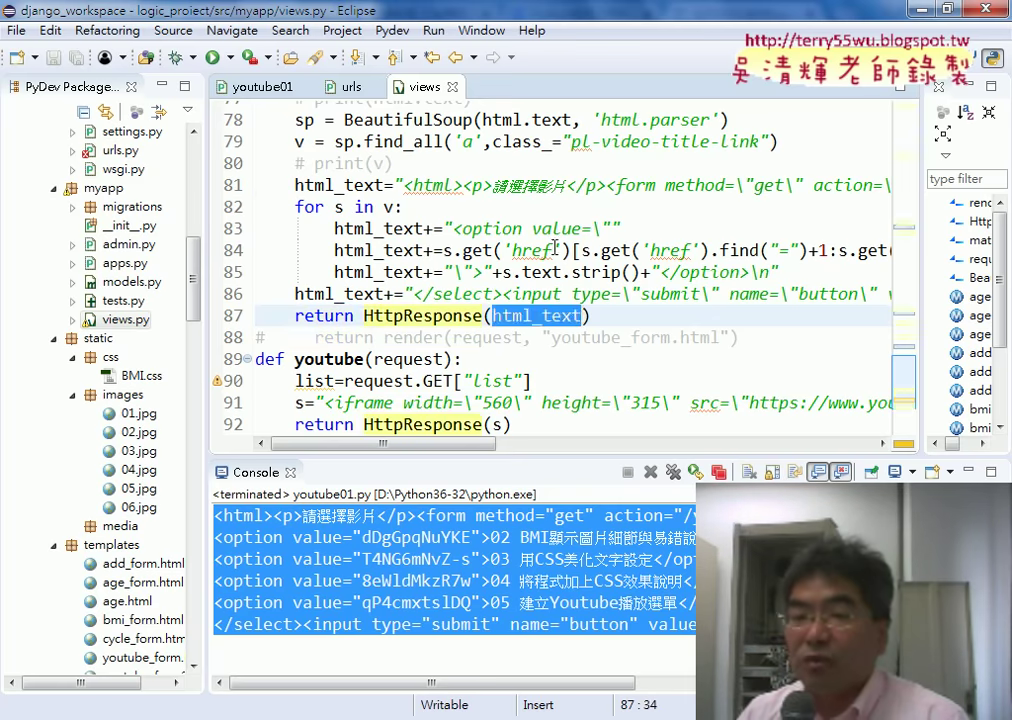
double_click(338, 185)
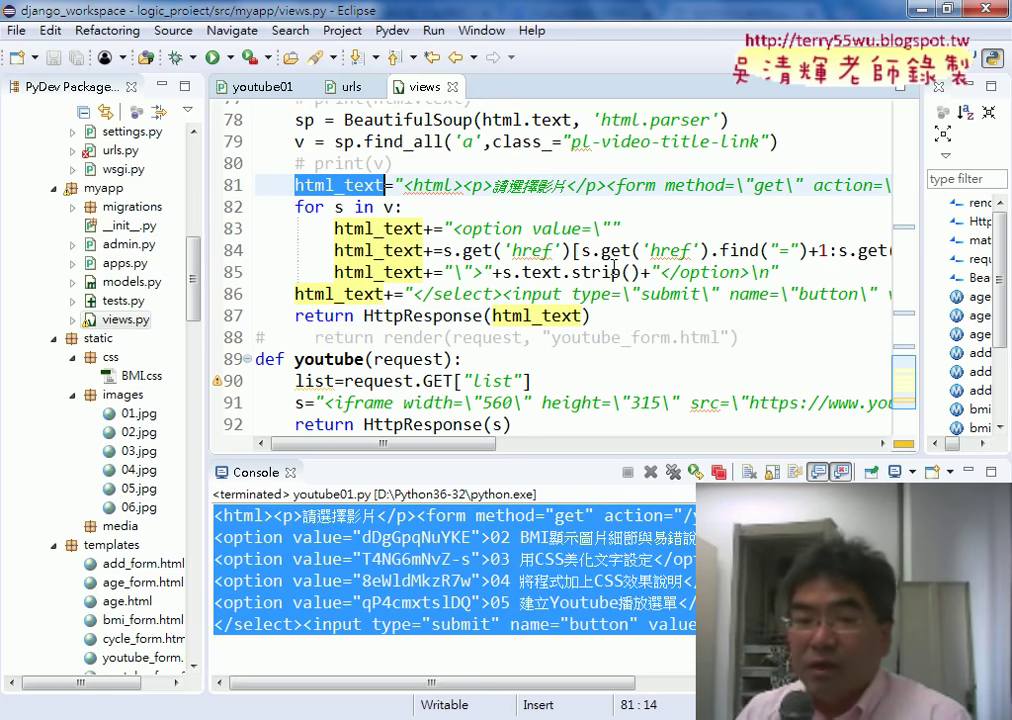
scroll(612, 270, up, 3)
key(alt+Tab)
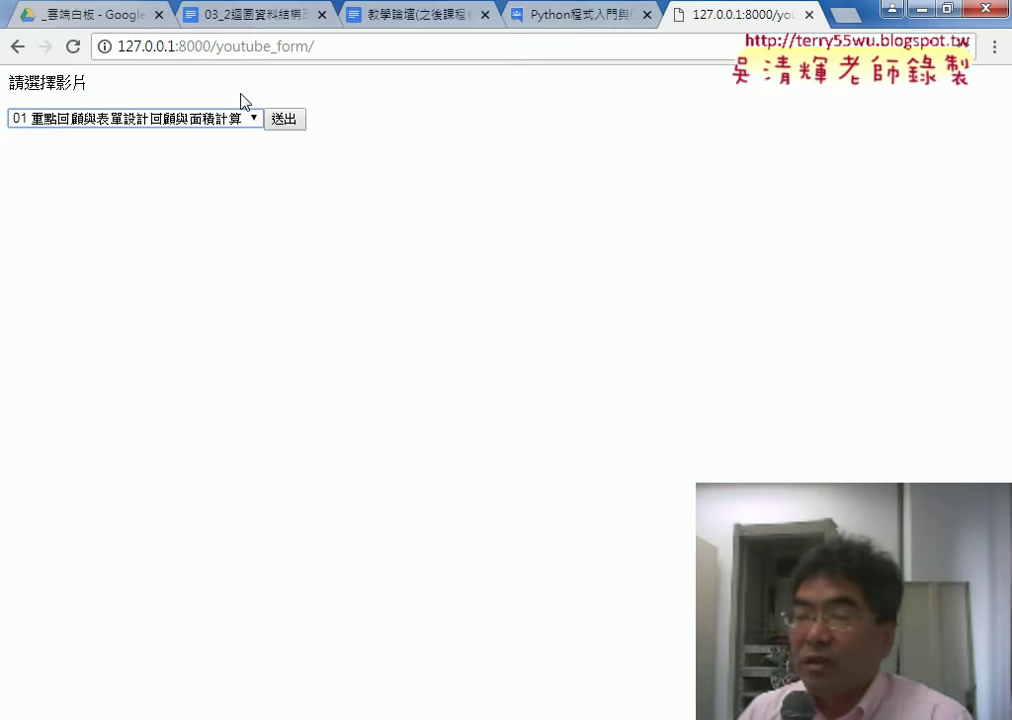
click(180, 126)
click(45, 282)
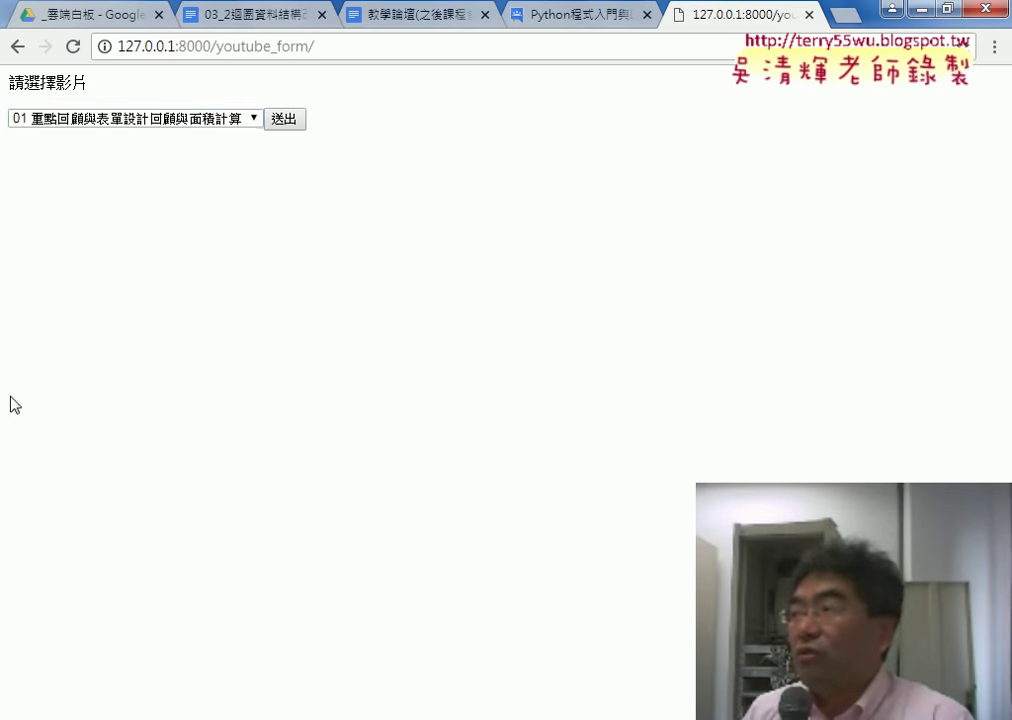
mouse_move(12, 86)
mouse_down()
mouse_move(14, 104)
mouse_move(310, 128)
mouse_up()
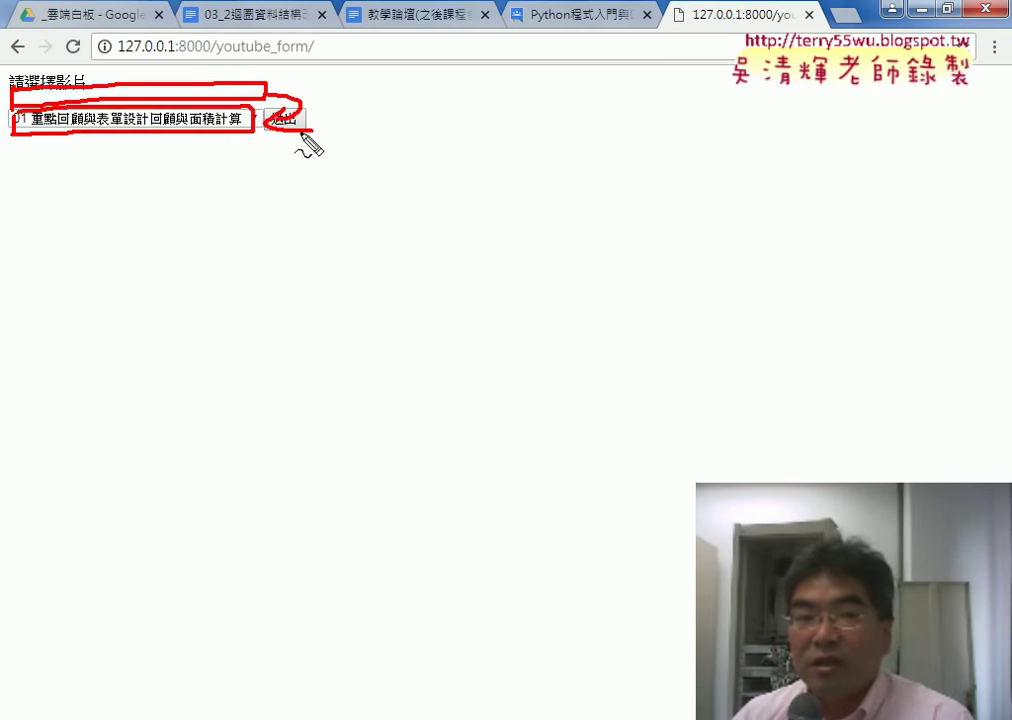
drag(14, 290, 18, 292)
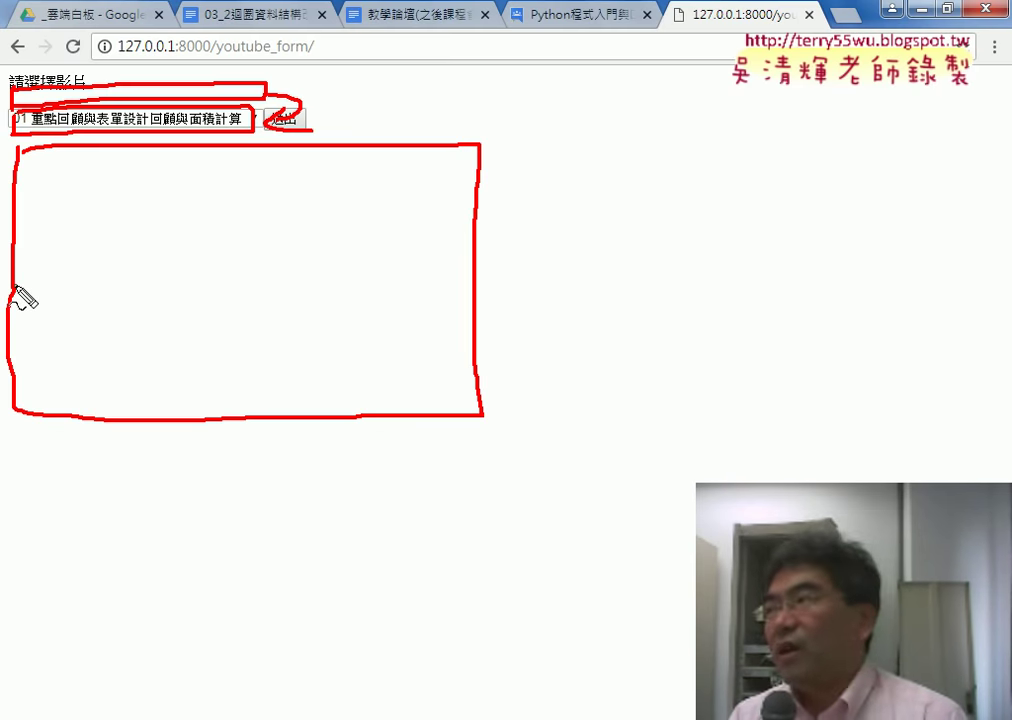
mouse_move(270, 95)
mouse_down()
mouse_move(282, 117)
mouse_move(62, 127)
mouse_move(385, 135)
mouse_up()
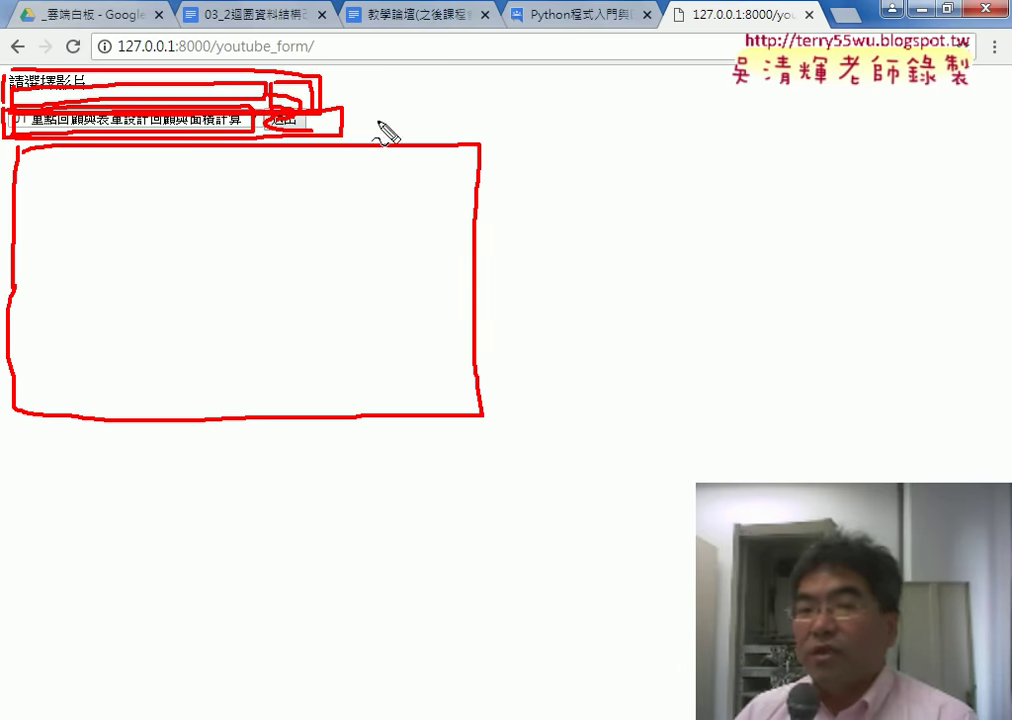
mouse_move(300, 84)
mouse_down()
mouse_move(272, 104)
mouse_move(387, 93)
mouse_up()
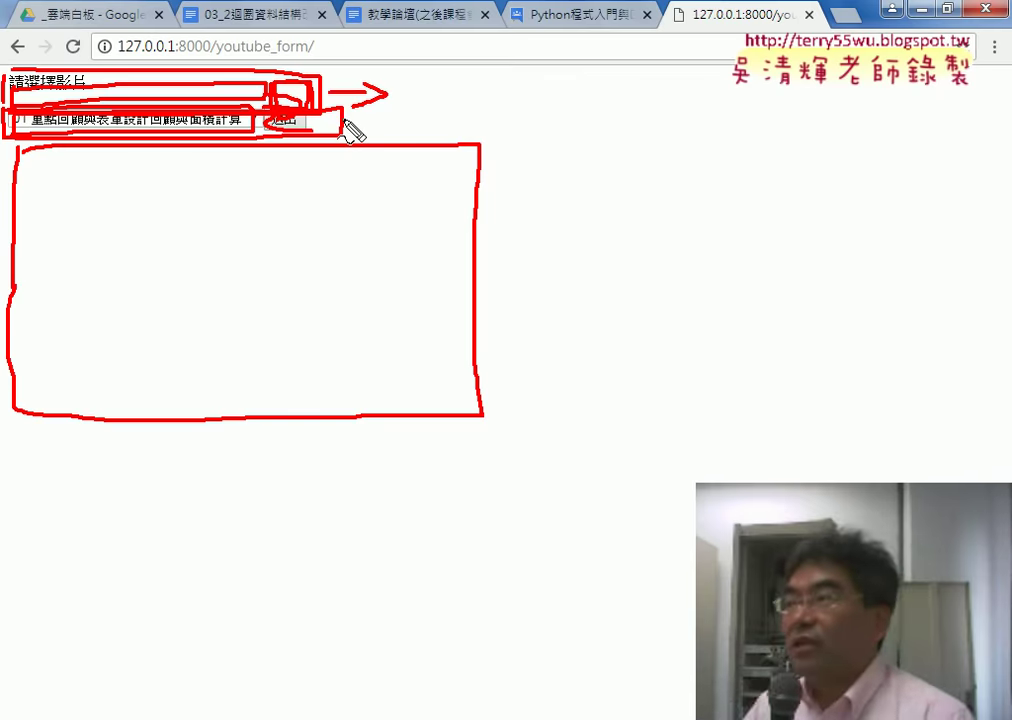
Switch to the 03_2迴圈資料結構改寫為Django版本 document and scroll through the 九九乘法表 sections
key(Escape)
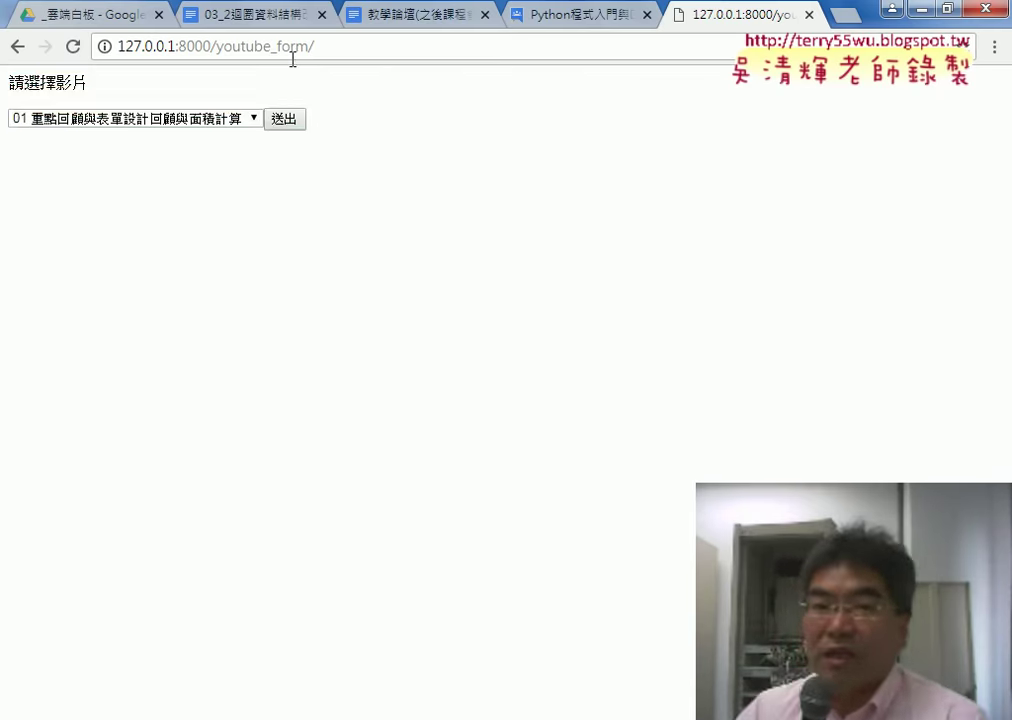
click(255, 14)
scroll(585, 425, down, 10)
scroll(580, 470, down, 10)
scroll(600, 500, down, 10)
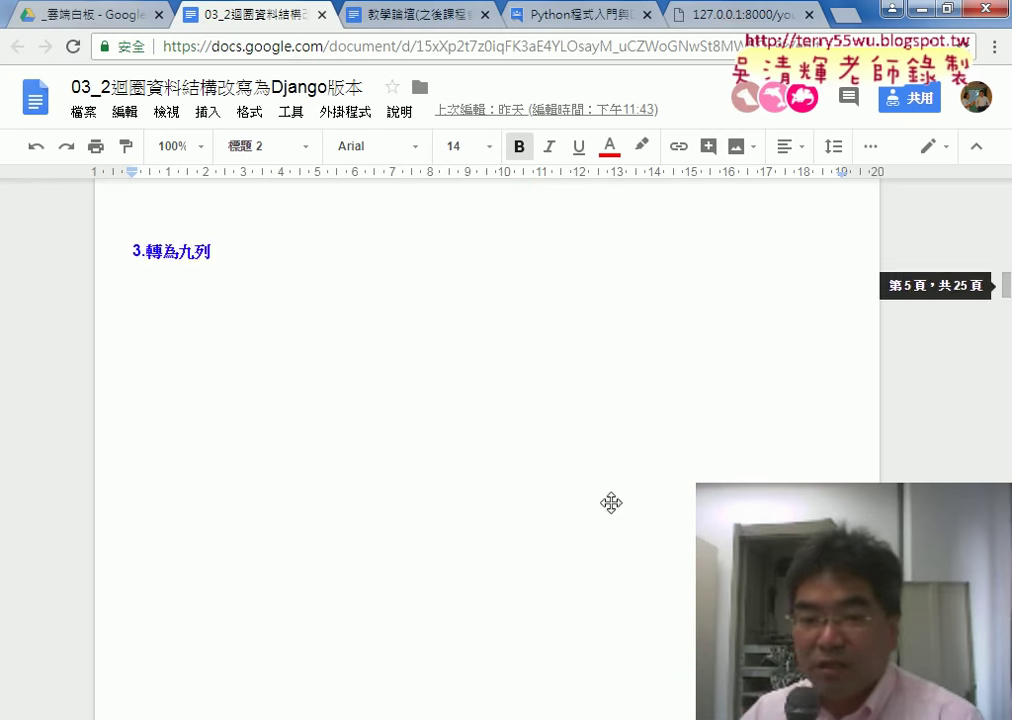
scroll(492, 458, up, 5)
scroll(492, 458, up, 8)
scroll(305, 313, up, 5)
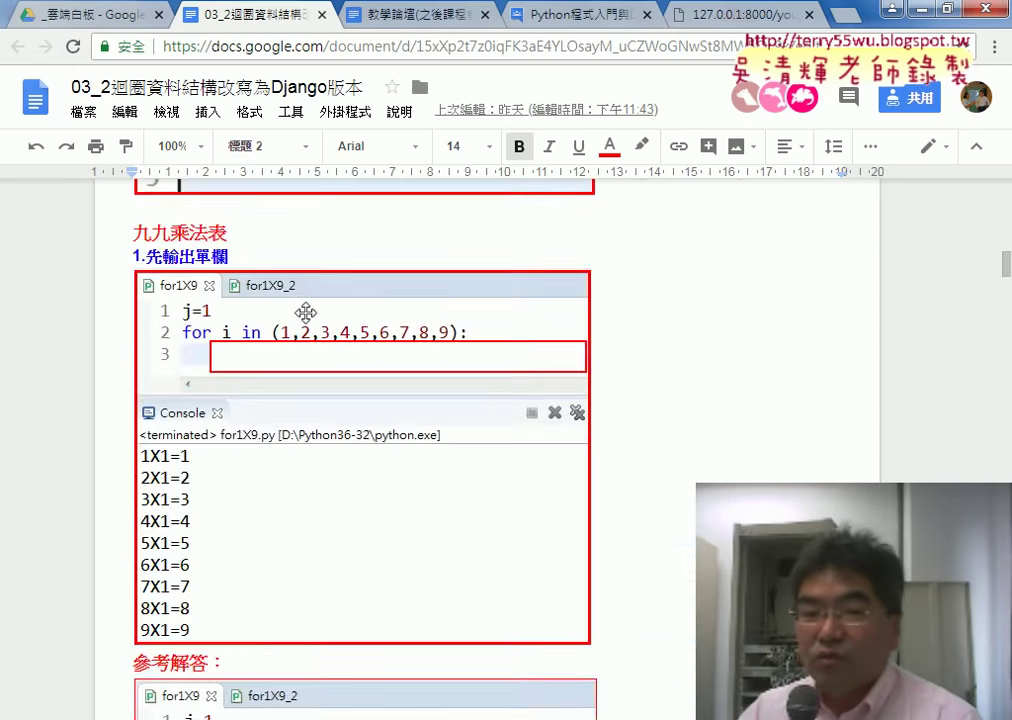
scroll(305, 313, down, 5)
scroll(350, 413, down, 3)
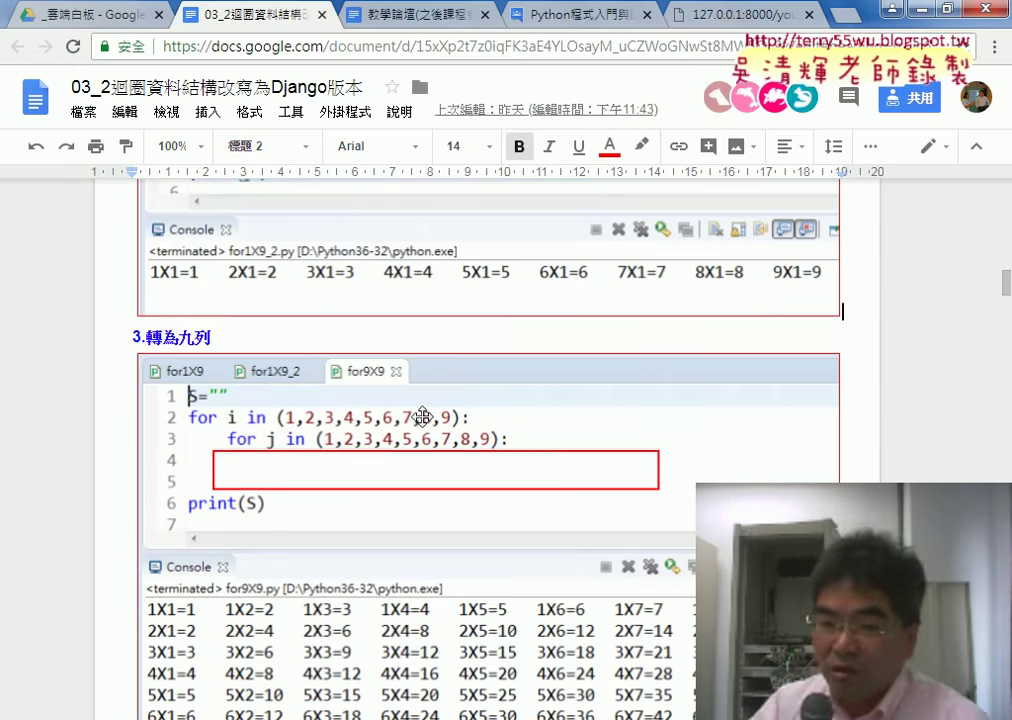
scroll(422, 416, down, 1)
Annotate the for9X9 output with a "\n" note and gap marks, then clear the annotations
mouse_move(192, 417)
mouse_down()
mouse_move(262, 412)
mouse_move(130, 540)
mouse_up()
drag(84, 497, 90, 565)
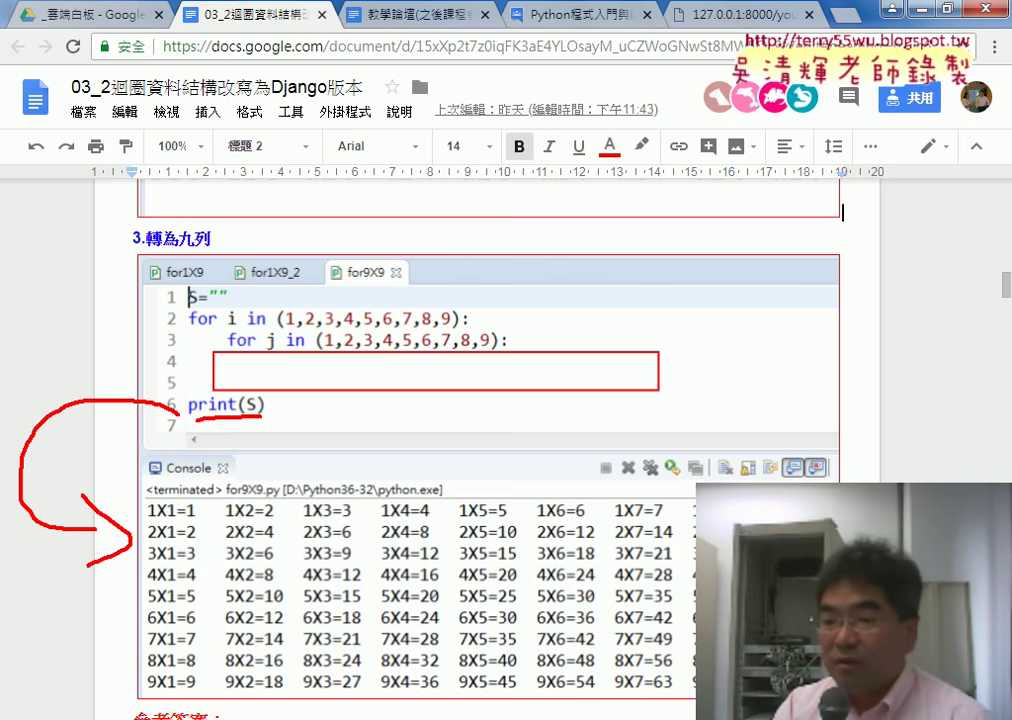
drag(833, 446, 835, 460)
drag(841, 446, 858, 470)
drag(862, 470, 888, 462)
mouse_move(895, 443)
mouse_down()
mouse_move(896, 462)
mouse_move(930, 465)
mouse_up()
drag(200, 519, 300, 519)
drag(338, 519, 475, 519)
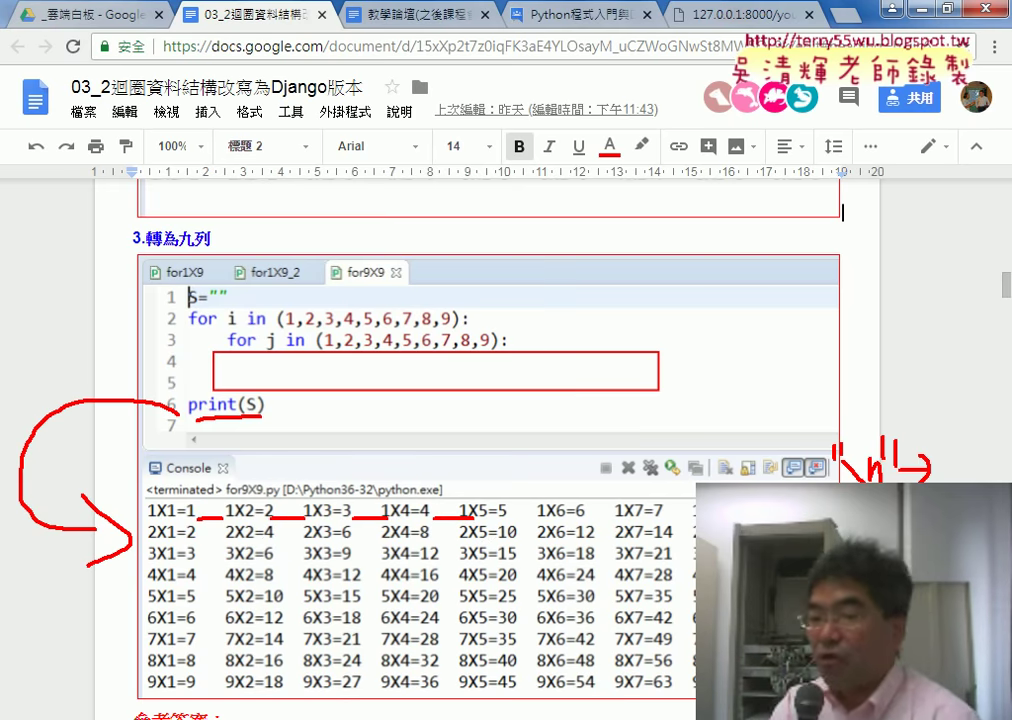
drag(210, 541, 226, 539)
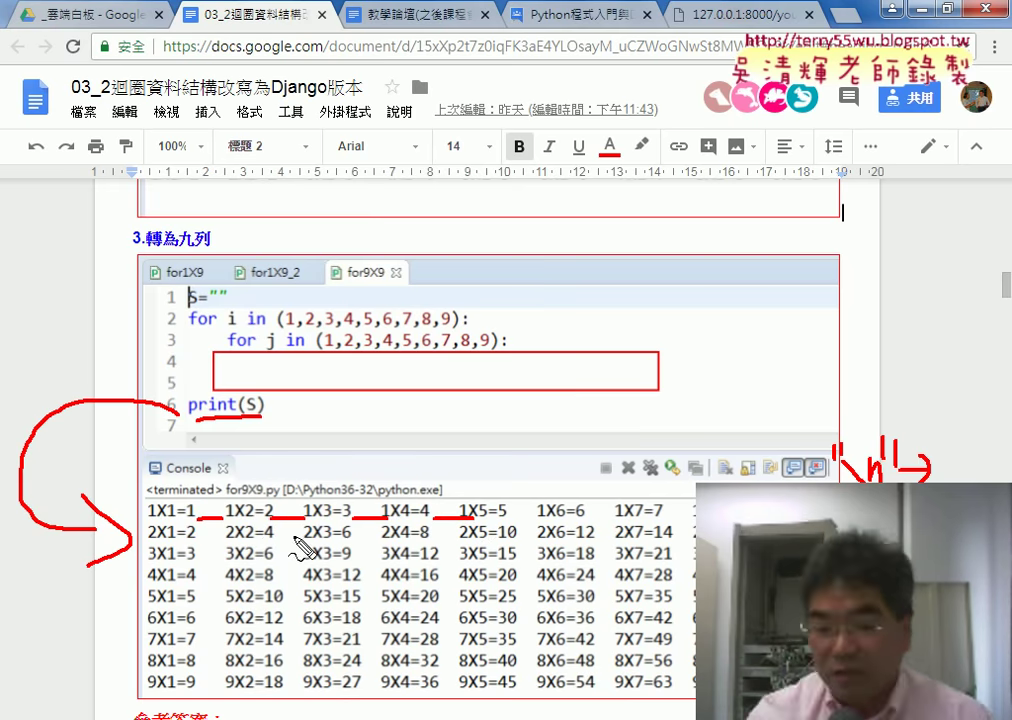
key(Escape)
Scroll down to the 九九乘法表 HTML table examples
scroll(452, 553, down, 6)
scroll(452, 450, down, 5)
drag(320, 279, 357, 279)
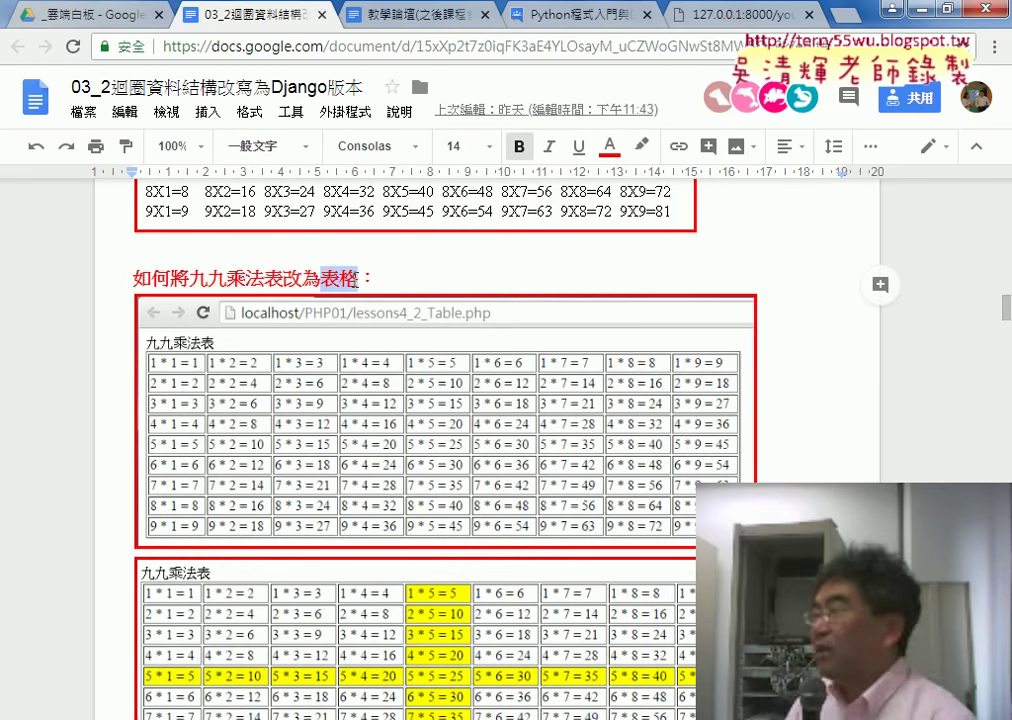
scroll(640, 475, down, 2)
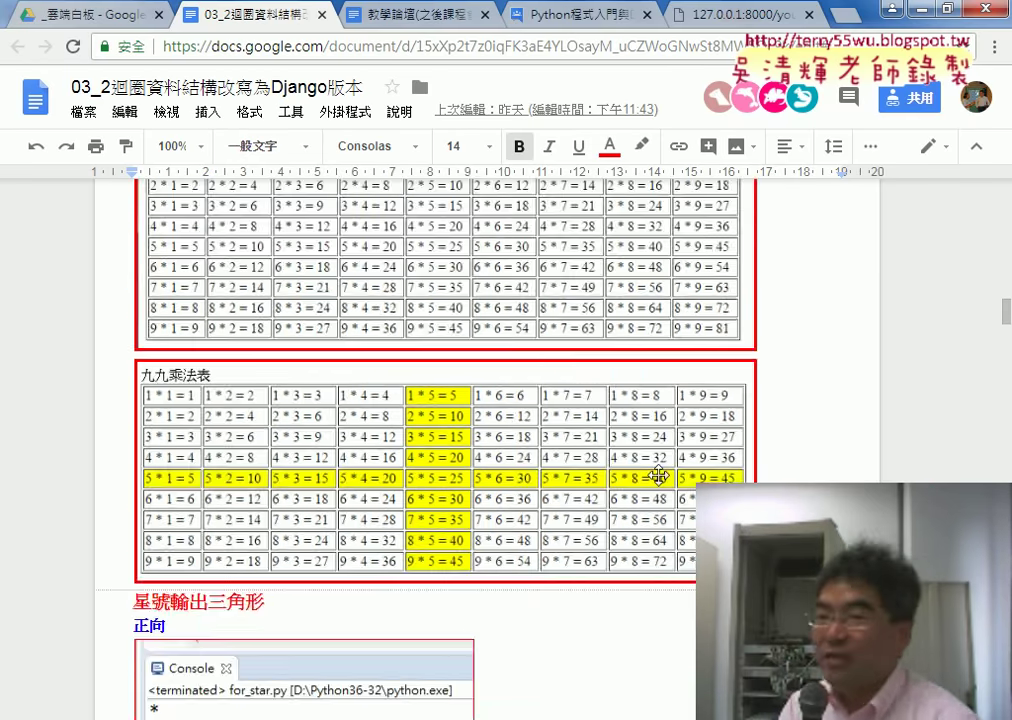